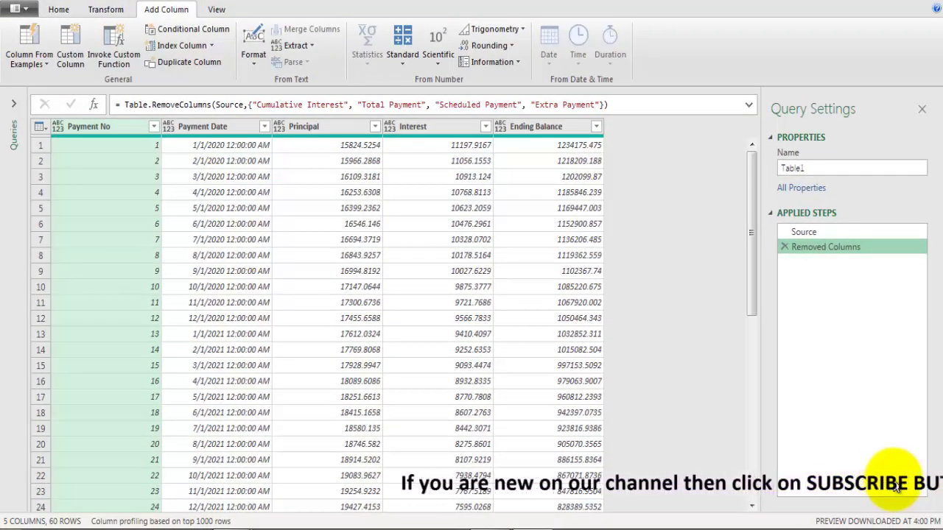
# Add an Index column numbered from 0 to the loan table.
pyautogui.click(210, 45)
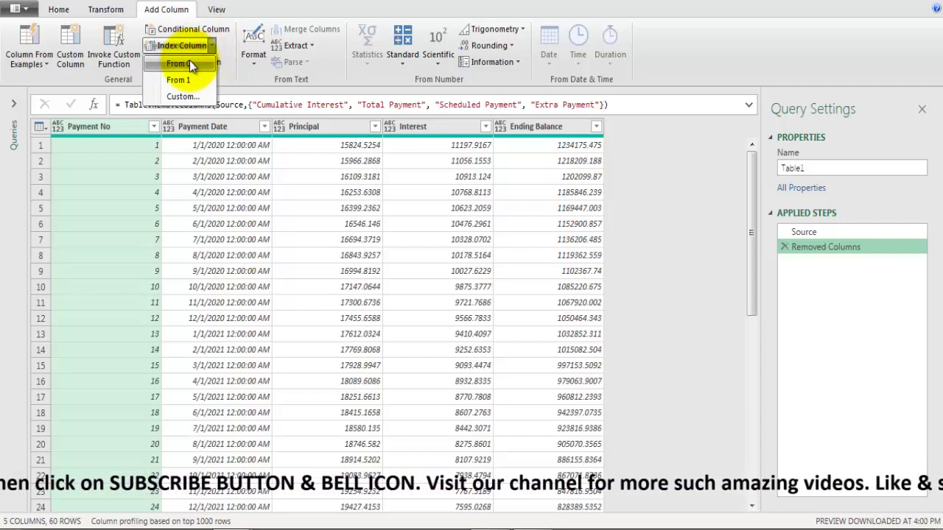
pyautogui.click(189, 62)
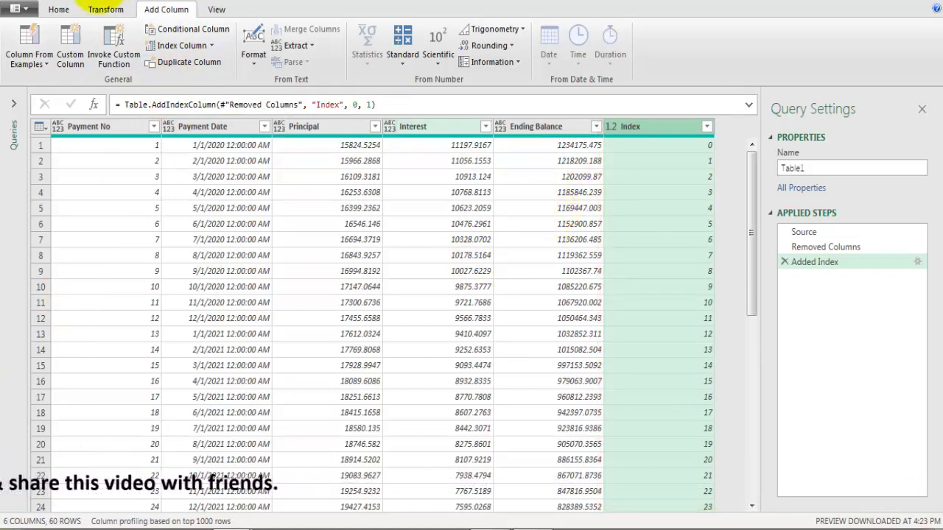
# Create a custom column named 'Begining Balance' with formula starting = #"Added Index"{2.
pyautogui.click(75, 39)
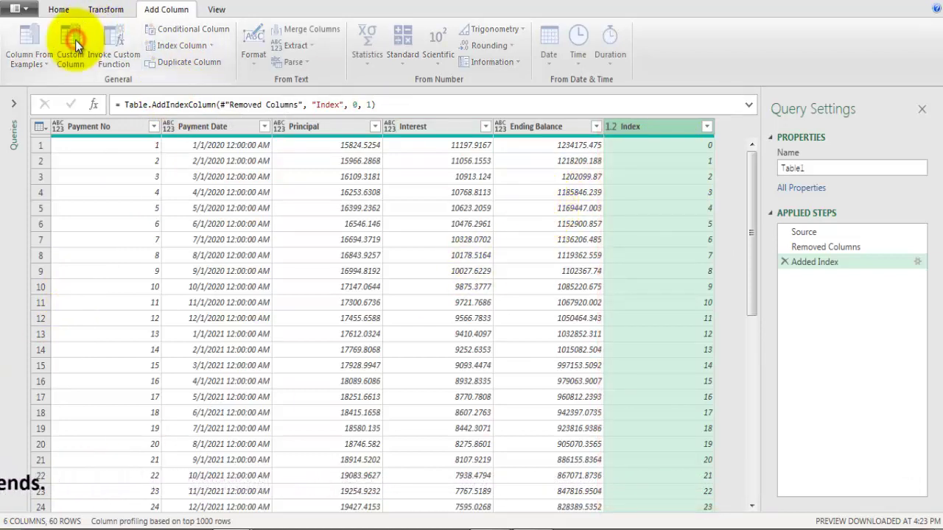
pyautogui.write('Begining Balance')
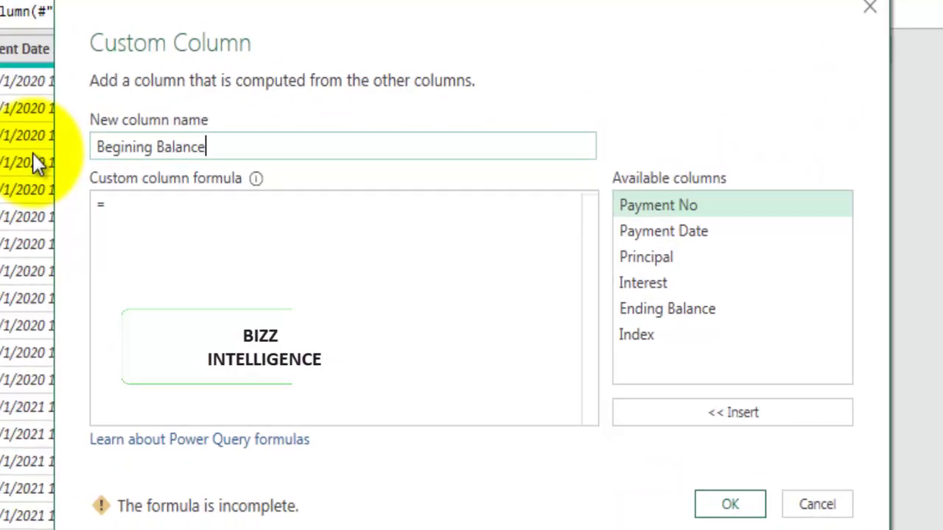
pyautogui.click(112, 205)
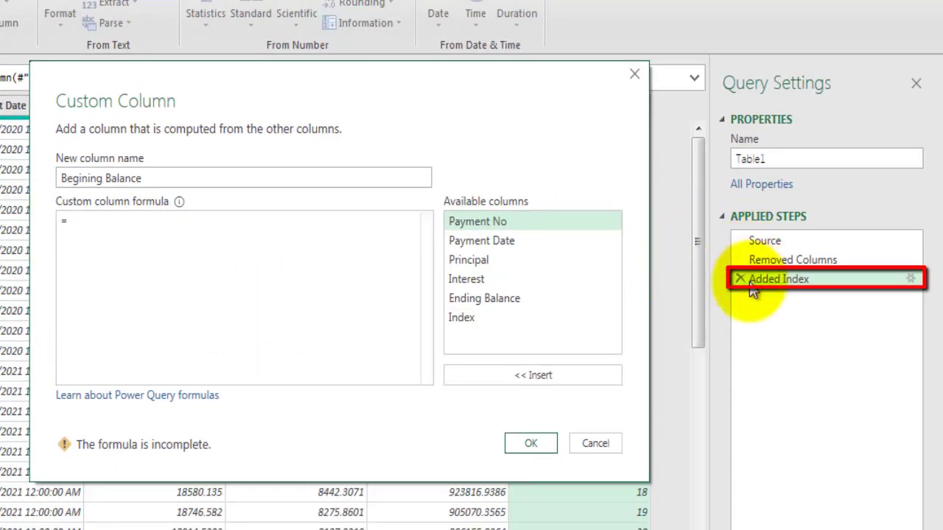
pyautogui.click(71, 222)
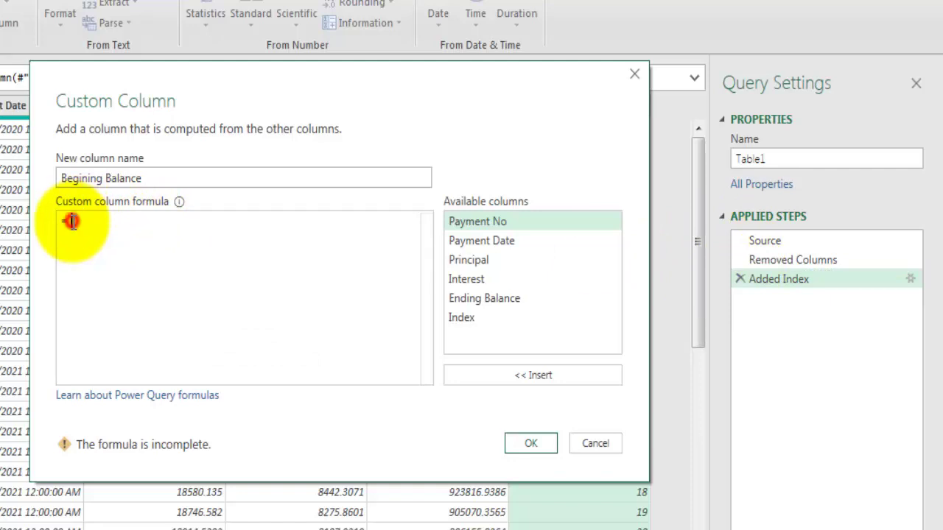
pyautogui.write('#"Adde')
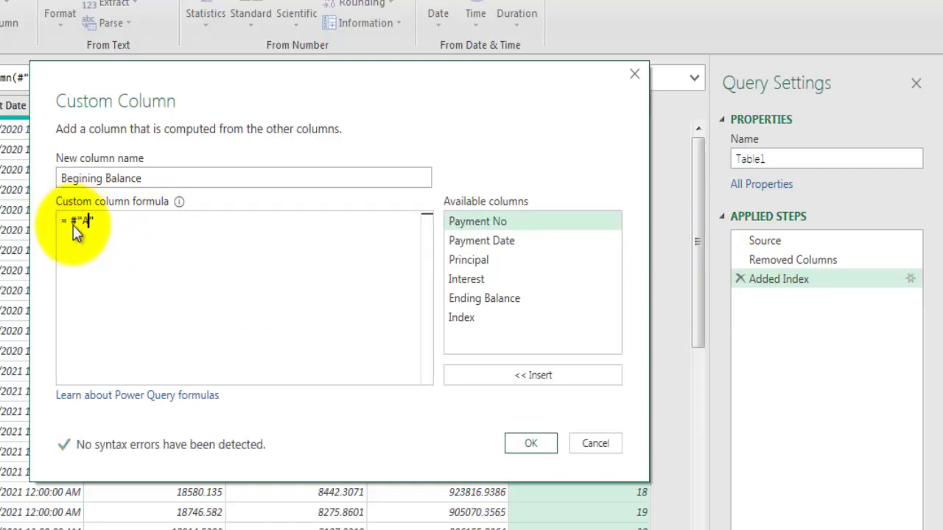
pyautogui.write('d Index')
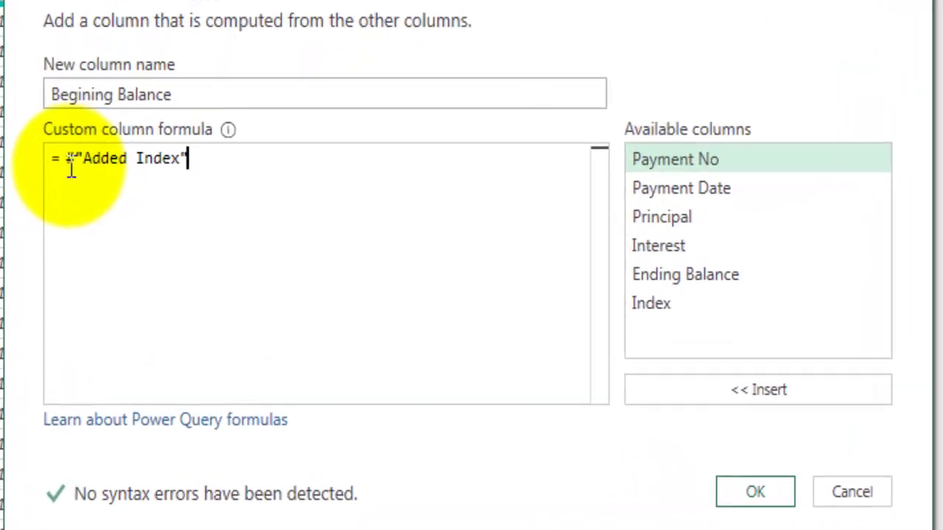
pyautogui.write('{')
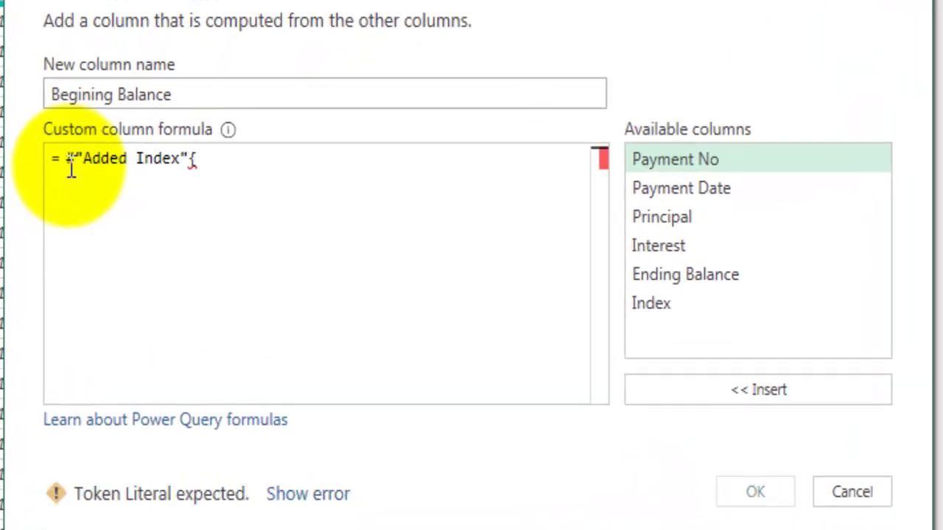
pyautogui.write('2')
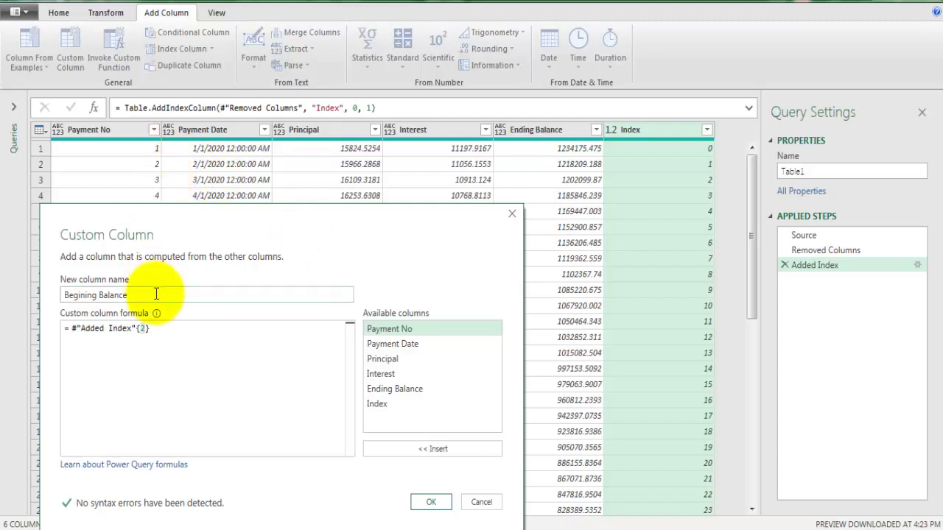
# Change the row lookup to #"Added Index"{[Index]-1} for the previous row.
pyautogui.write('[Index]')
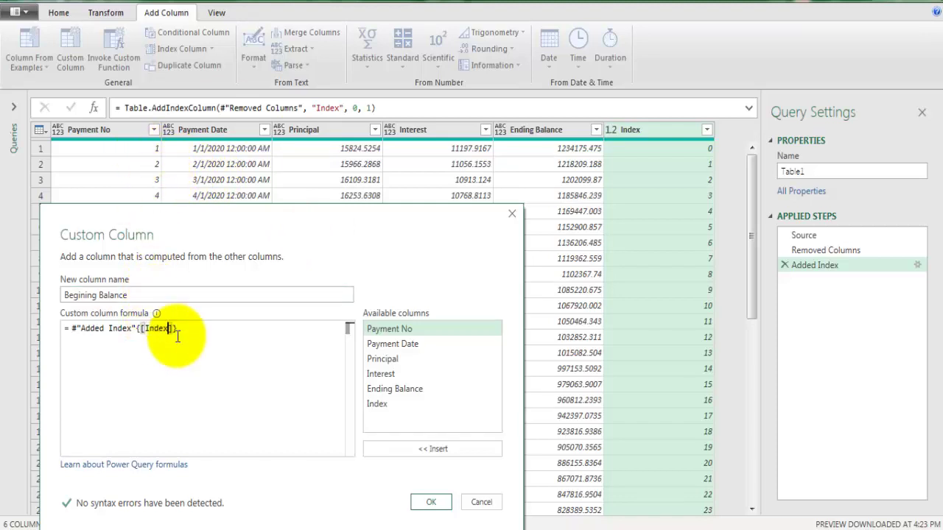
pyautogui.write(']')
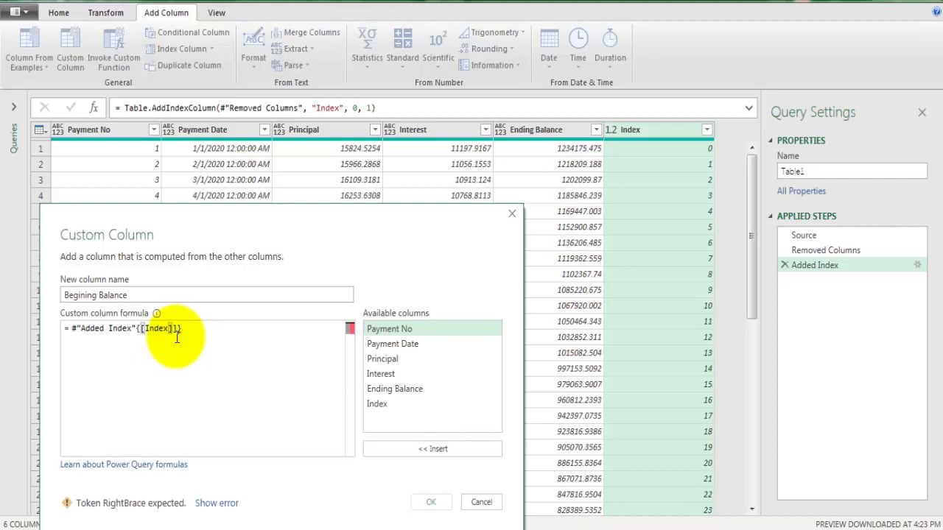
pyautogui.write(']')
pyautogui.press('BackSpace')
pyautogui.write('-1')
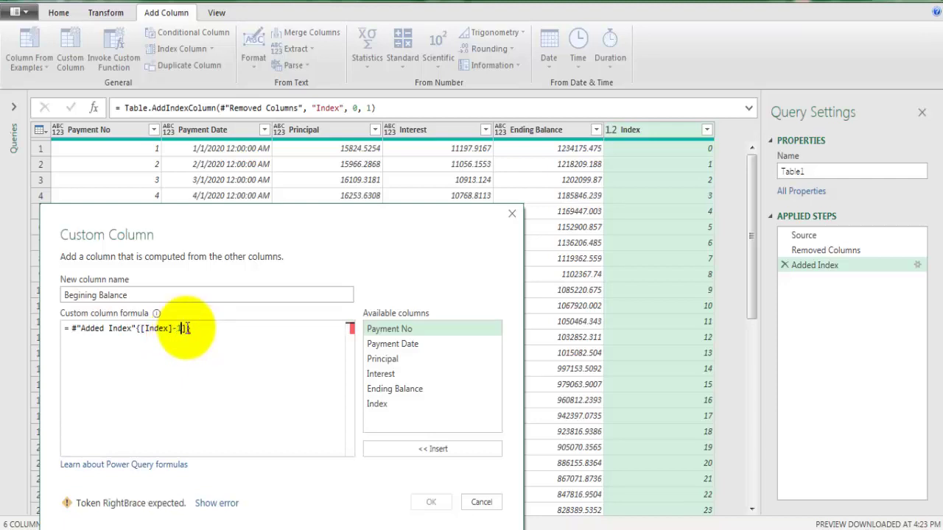
pyautogui.press('Delete')
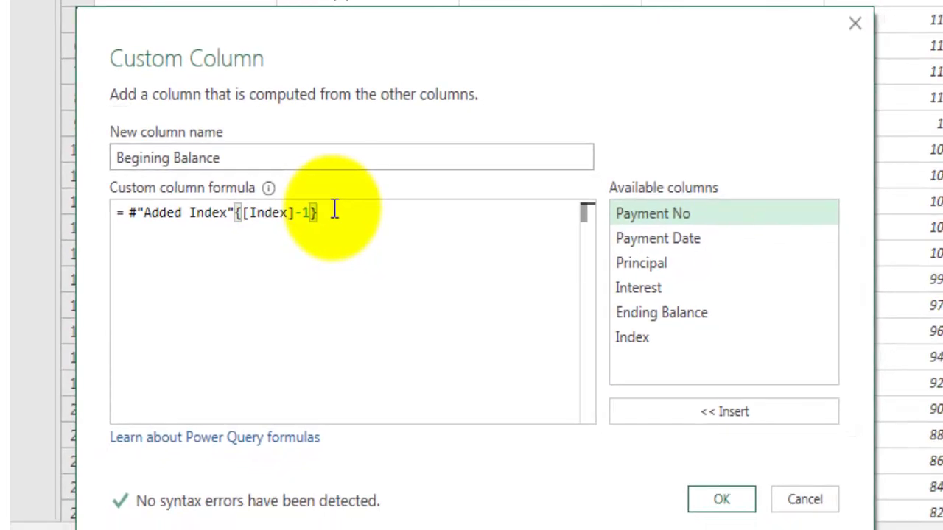
# Complete the formula with [Ending Balance] and create the Begining Balance column.
pyautogui.write('[')
pyautogui.write('End')
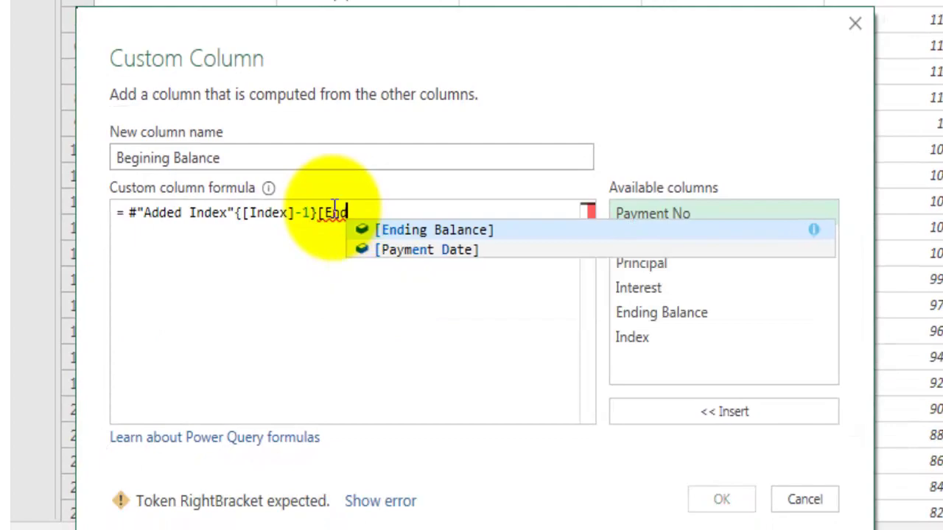
pyautogui.press('Tab')
pyautogui.click(724, 501)
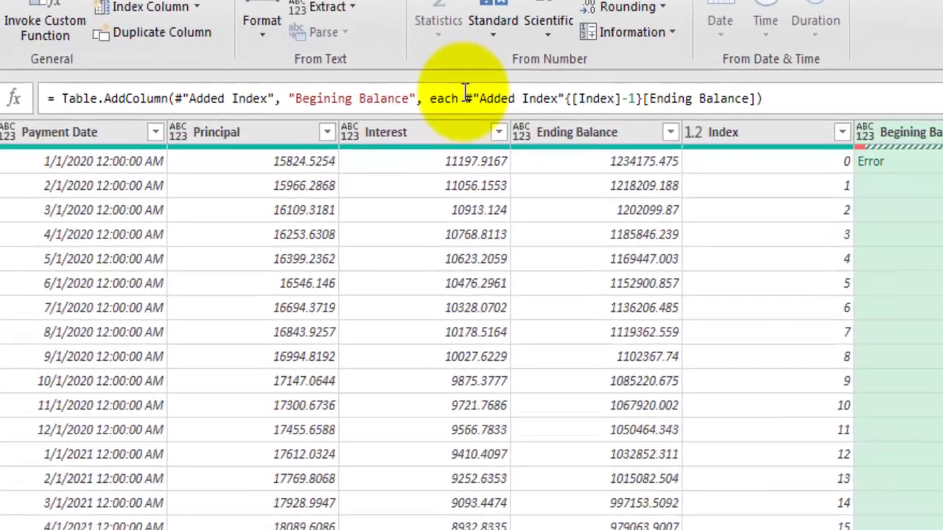
# Wrap the Begining Balance lookup as 'try … otherwise null' in the formula bar.
pyautogui.click(383, 111)
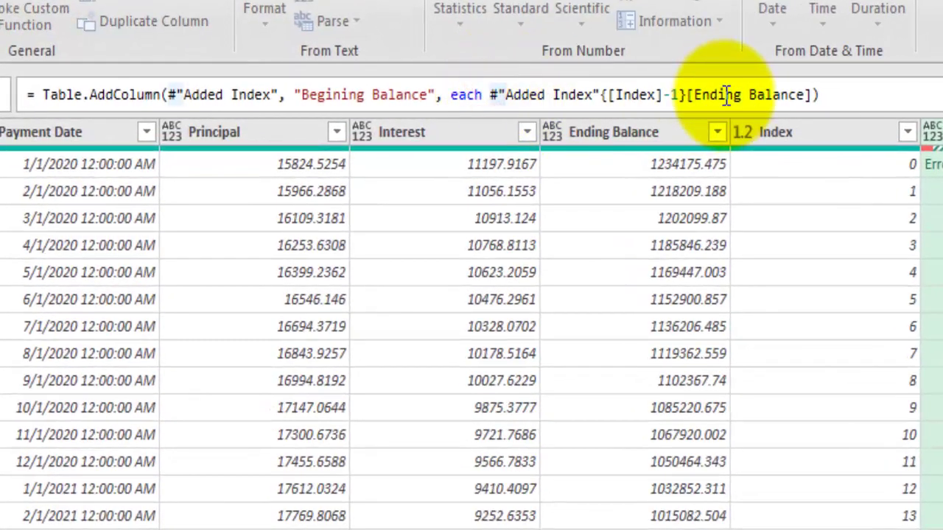
pyautogui.write('try')
pyautogui.hotkey('ctrl', 'Right')
pyautogui.hotkey('ctrl', 'Right')
pyautogui.hotkey('ctrl', 'Right')
pyautogui.hotkey('ctrl', 'Right')
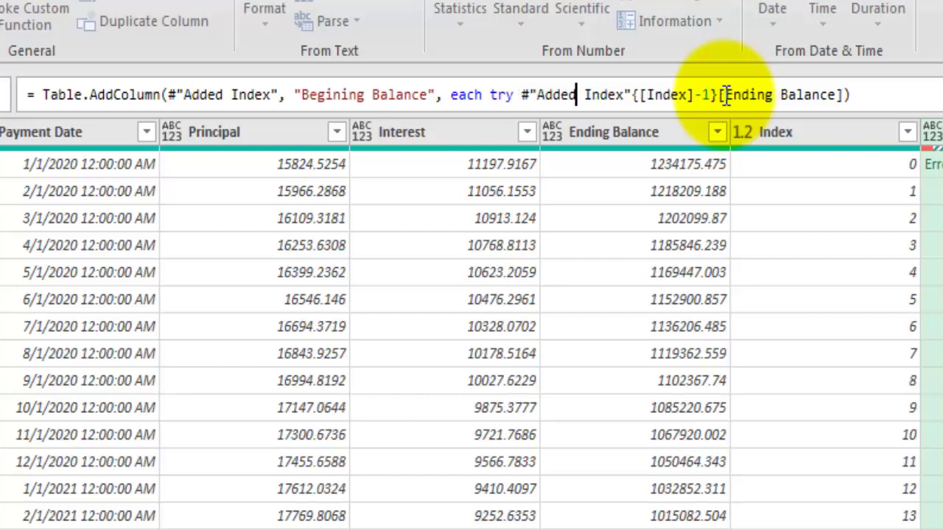
pyautogui.hotkey('ctrl', 'Right')
pyautogui.hotkey('ctrl', 'Right')
pyautogui.hotkey('ctrl', 'Right')
pyautogui.hotkey('ctrl', 'Right')
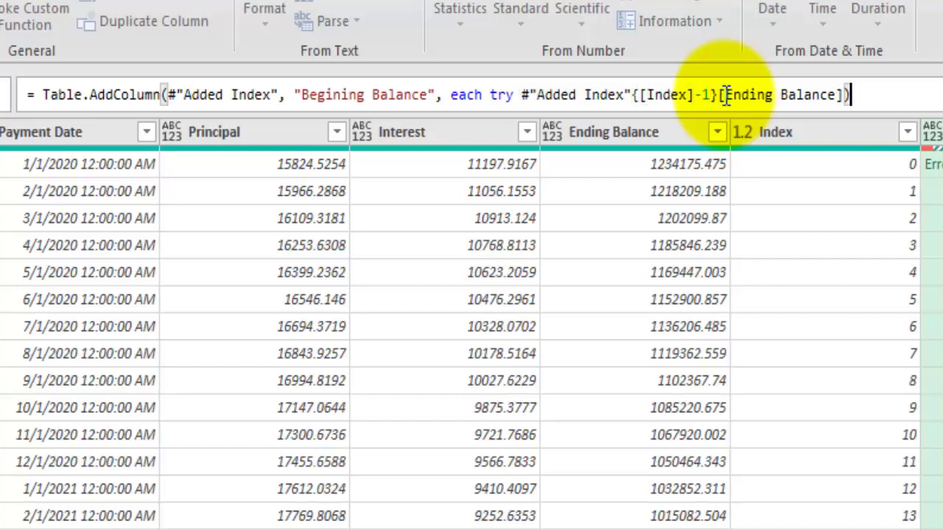
pyautogui.write('other')
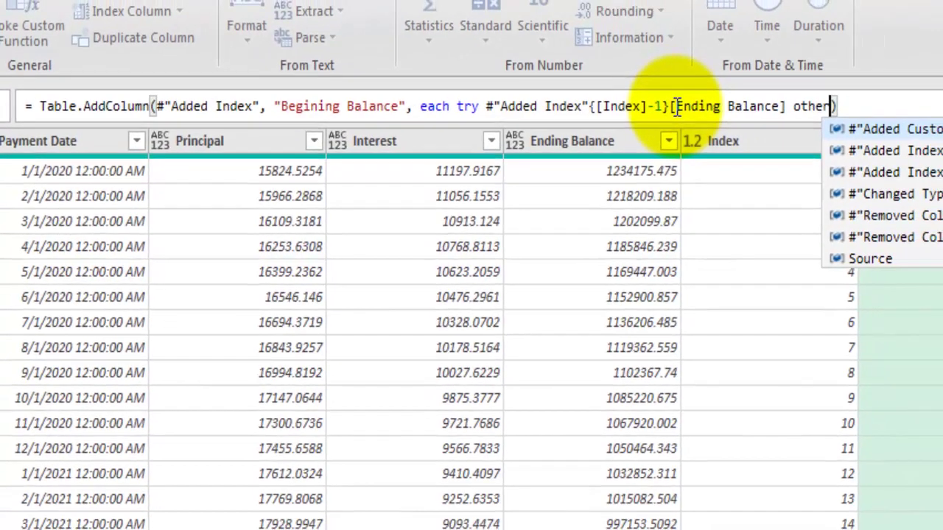
pyautogui.write('wise null')
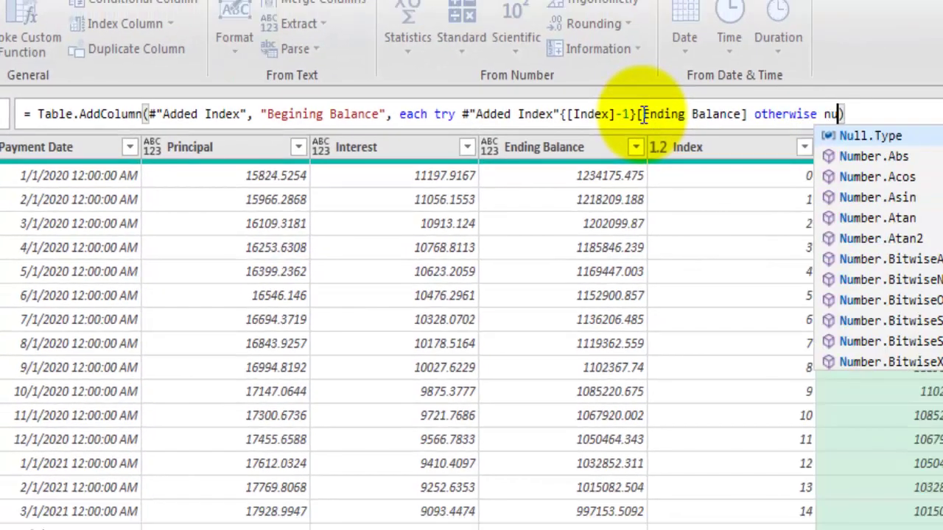
pyautogui.press('Escape')
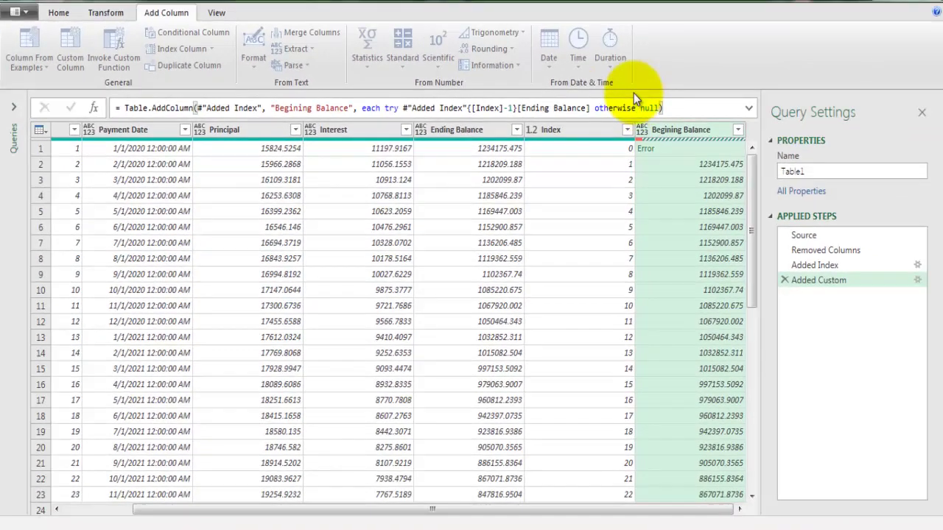
# Commit the edited formula and check that the first Begining Balance row shows null.
pyautogui.press('Return')
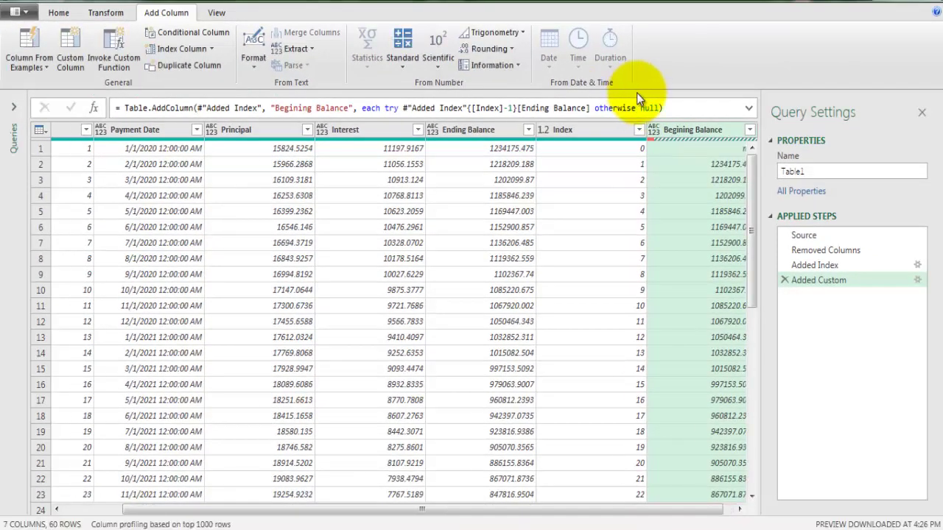
pyautogui.moveTo(653, 510); pyautogui.dragTo(705, 514)
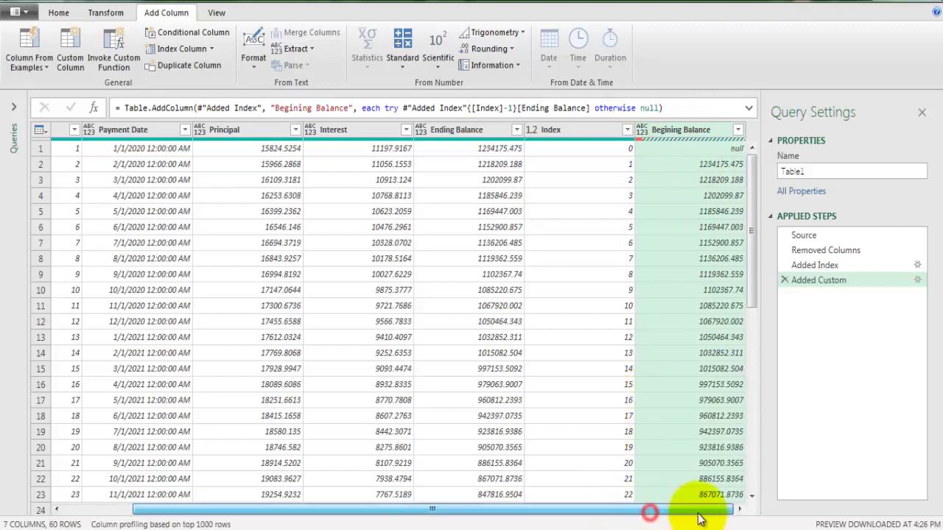